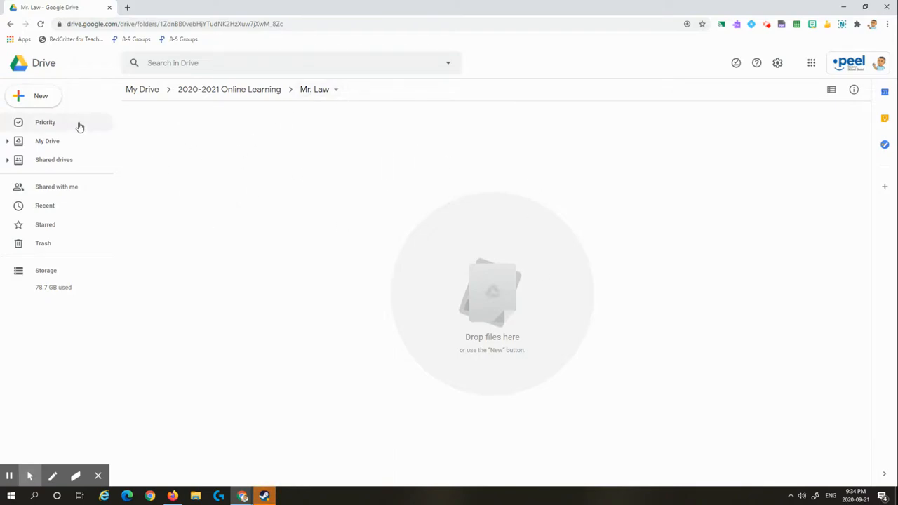
Create a new folder named Language inside the currently open teacher's folder
left_click(43, 97)
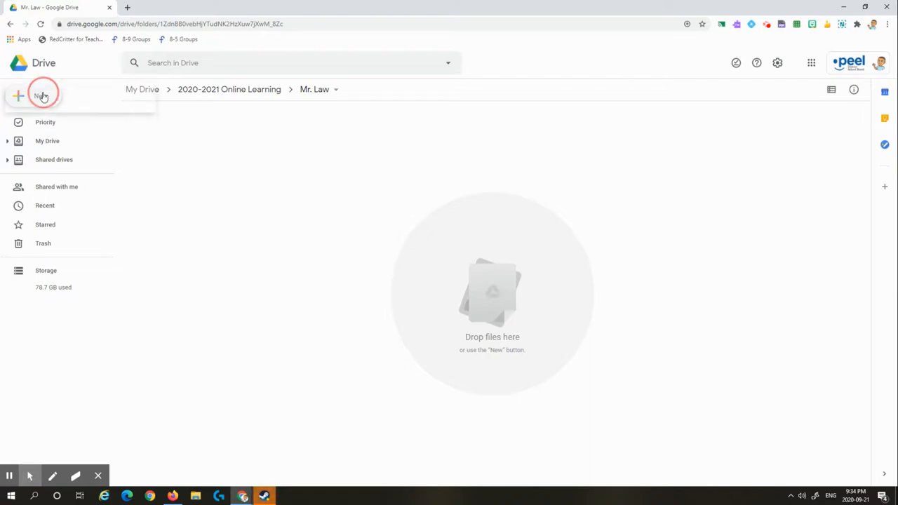
left_click(290, 146)
left_click(46, 107)
left_click(48, 102)
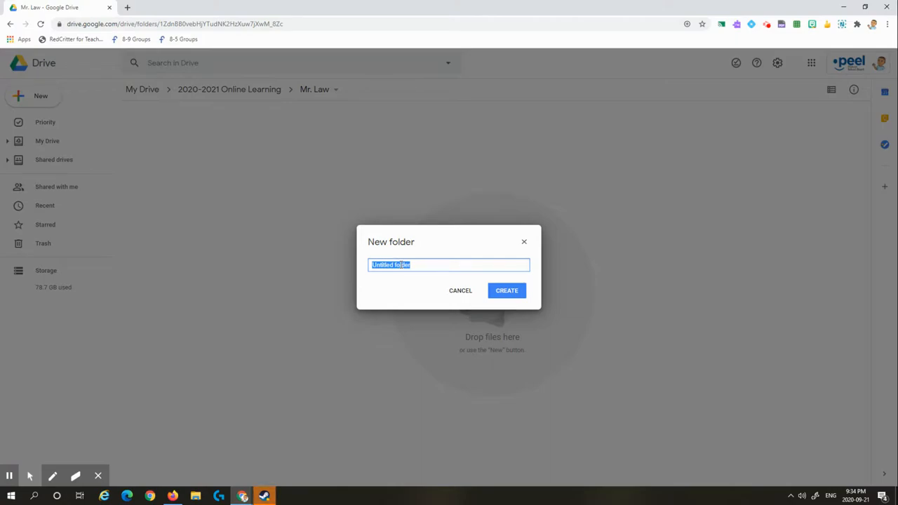
type("4")
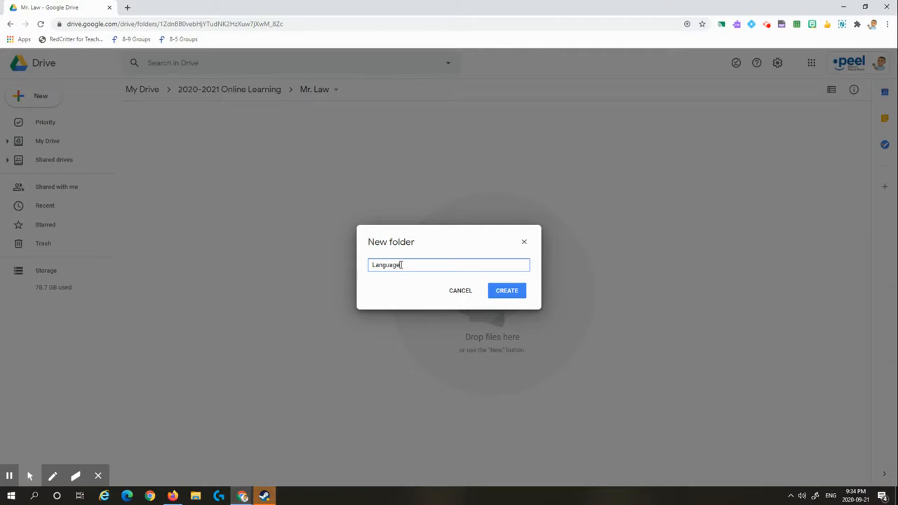
left_click(498, 294)
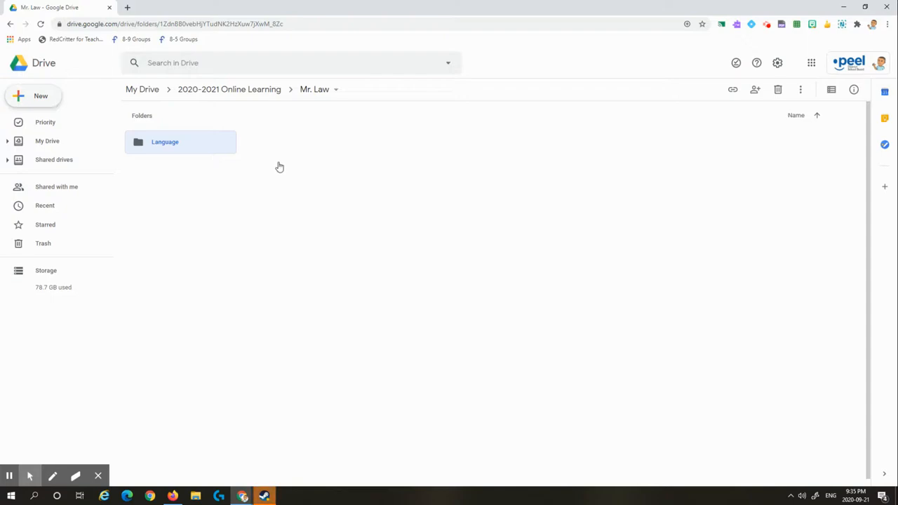
Create a second folder named Math alongside the Language folder
right_click(281, 163)
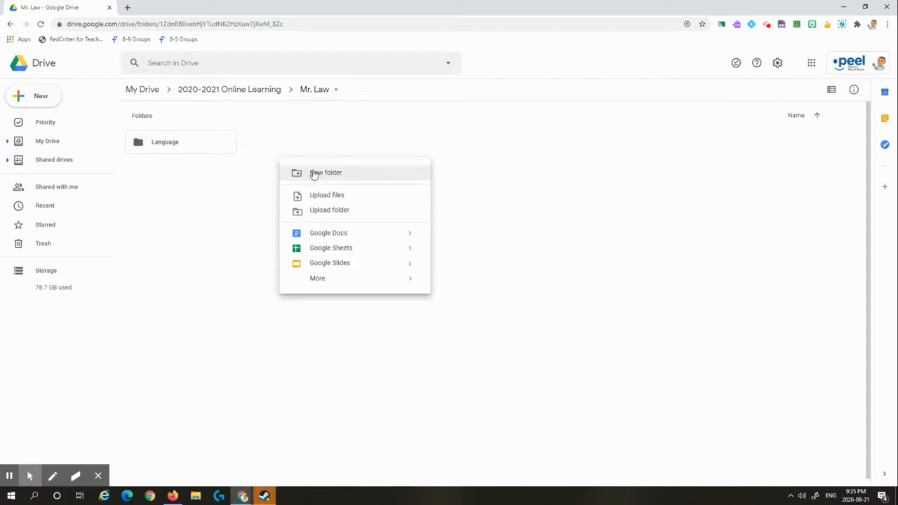
left_click(314, 174)
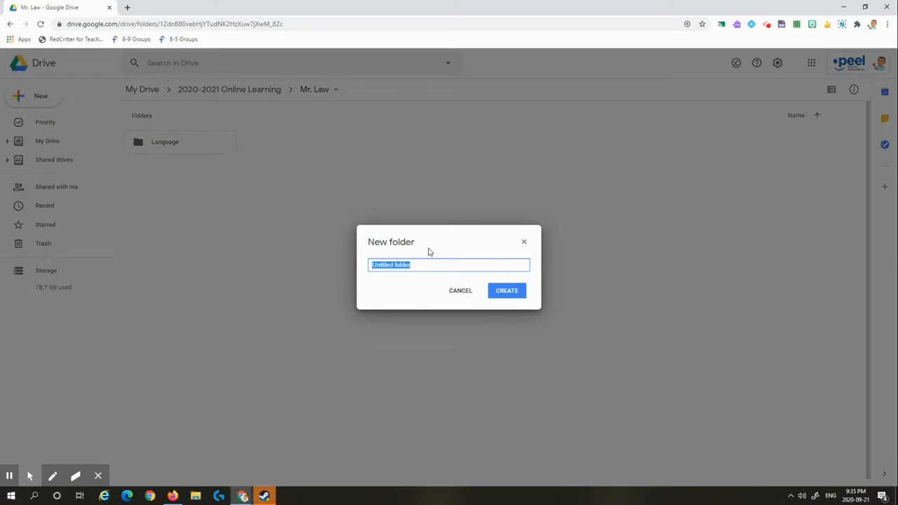
type("Math")
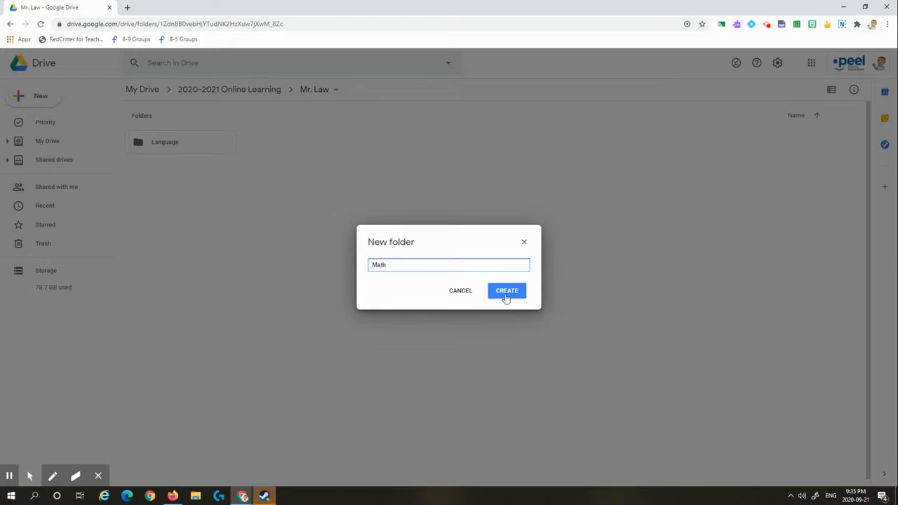
left_click(504, 291)
Add a folder named Science to the same location as Language and Math
right_click(376, 188)
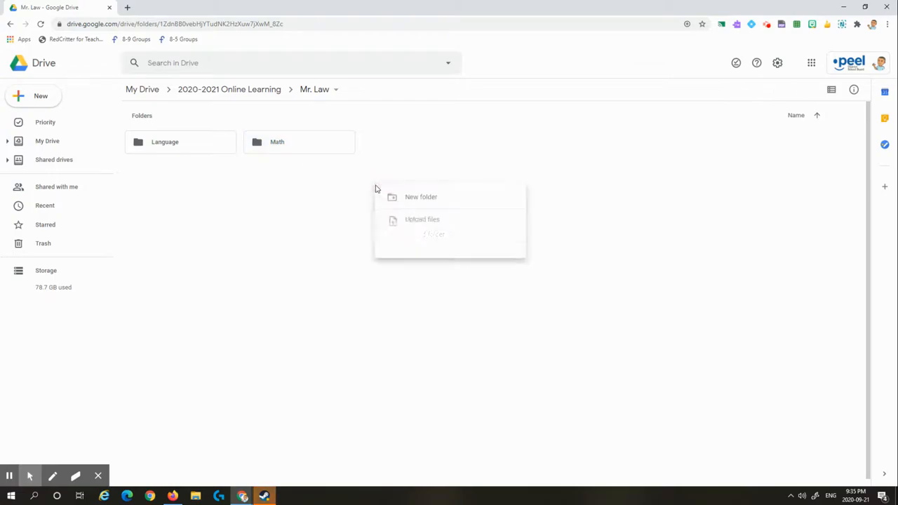
left_click(418, 199)
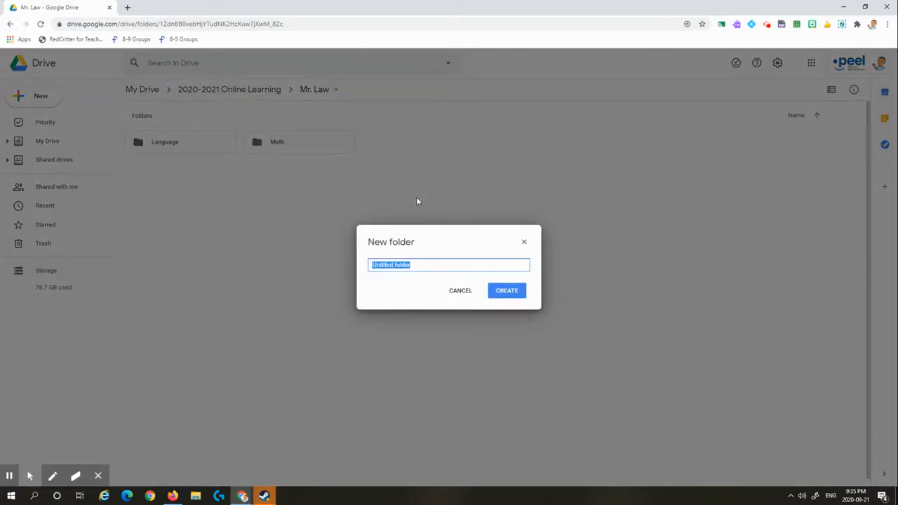
type("Science")
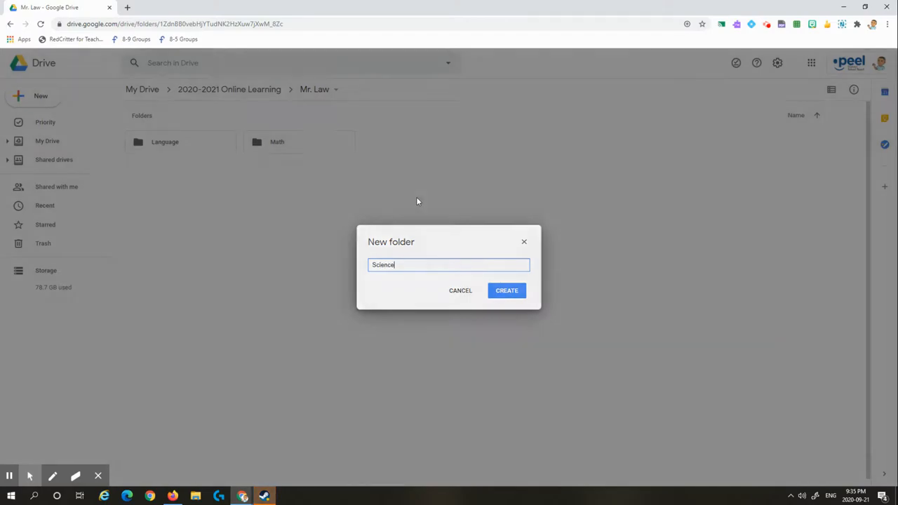
key("Return")
Add a folder named Music next to the other subject folders
right_click(416, 202)
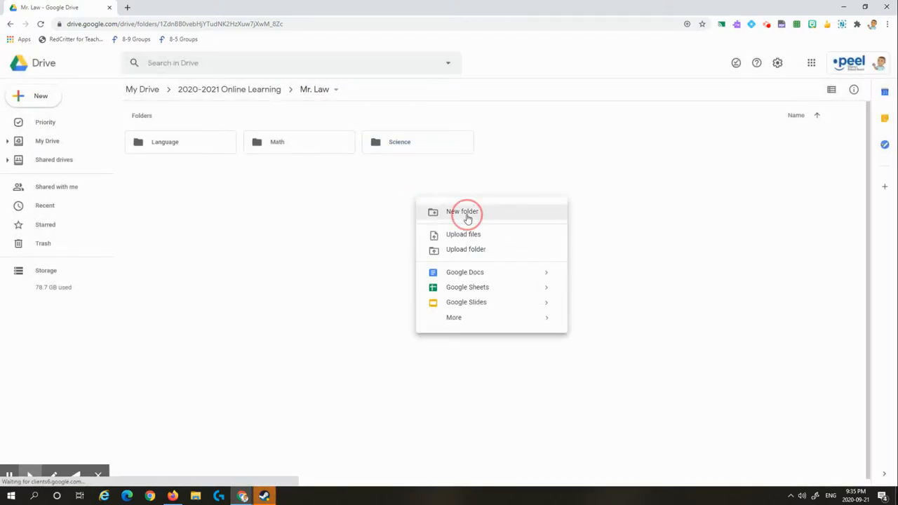
left_click(468, 212)
type("Music")
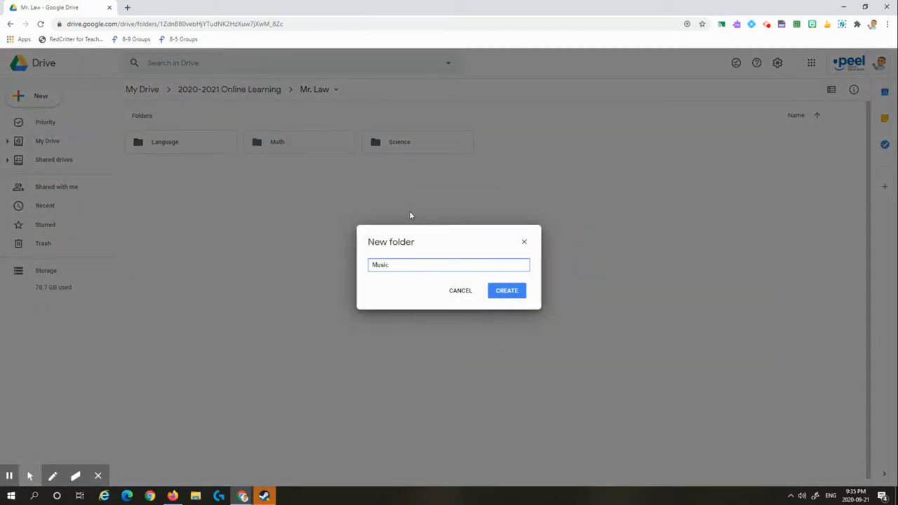
key("Return")
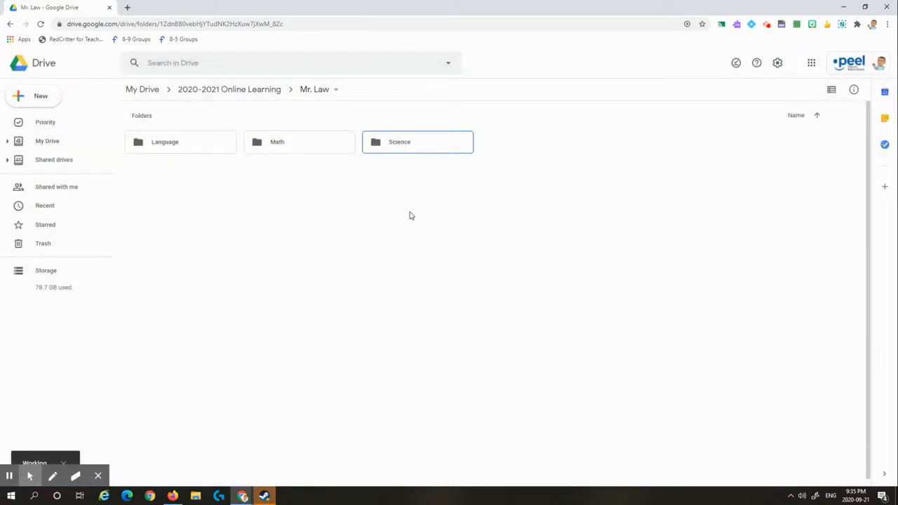
Add a folder named Phys Ed to the subject folders and clear the selection
right_click(407, 215)
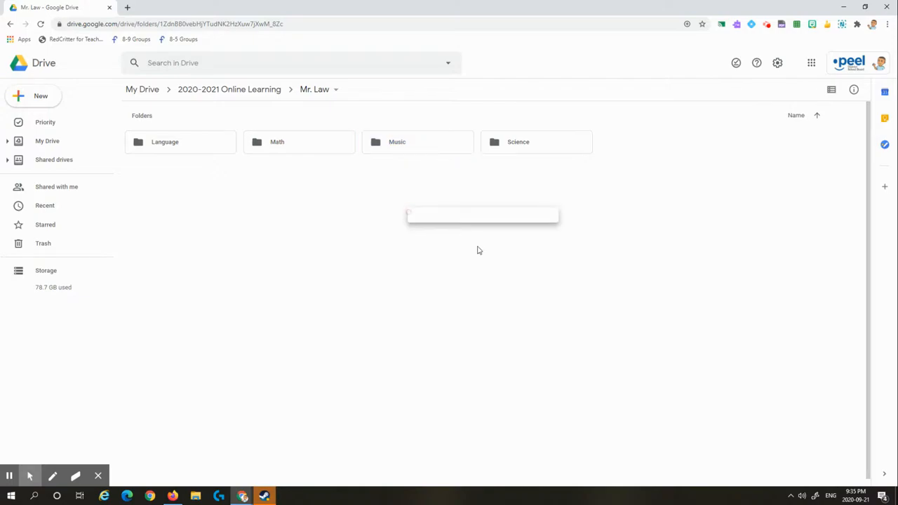
left_click(448, 234)
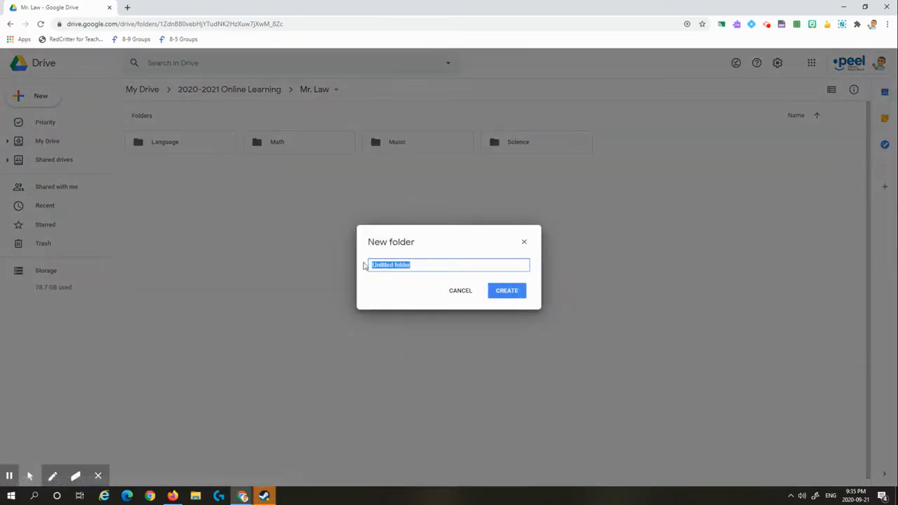
type("Phys Ed")
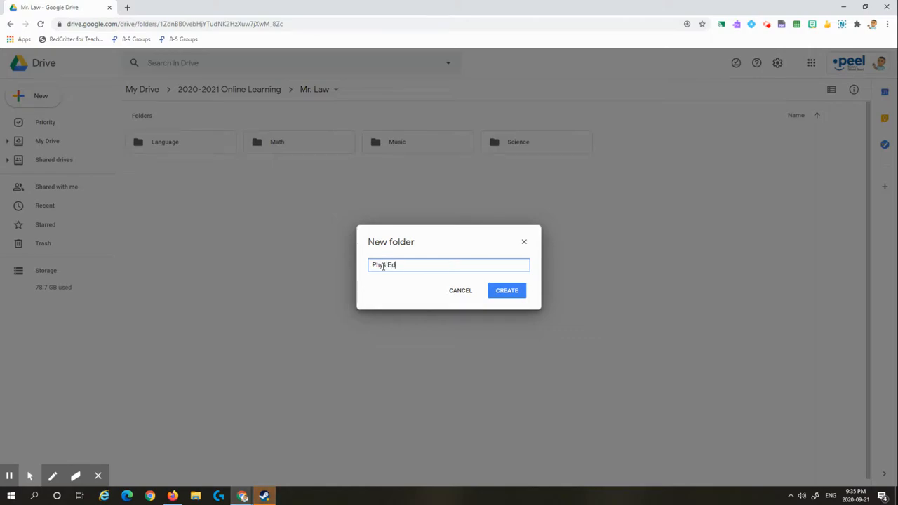
key("Return")
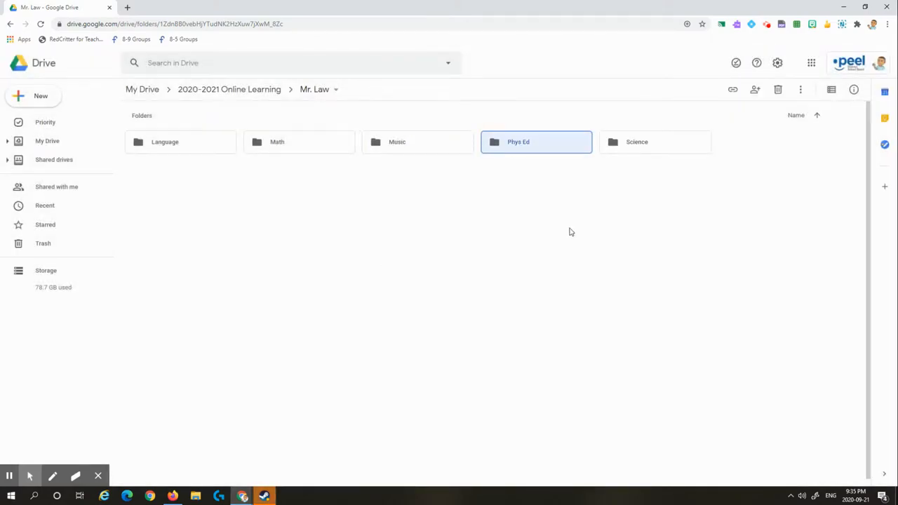
left_click(203, 204)
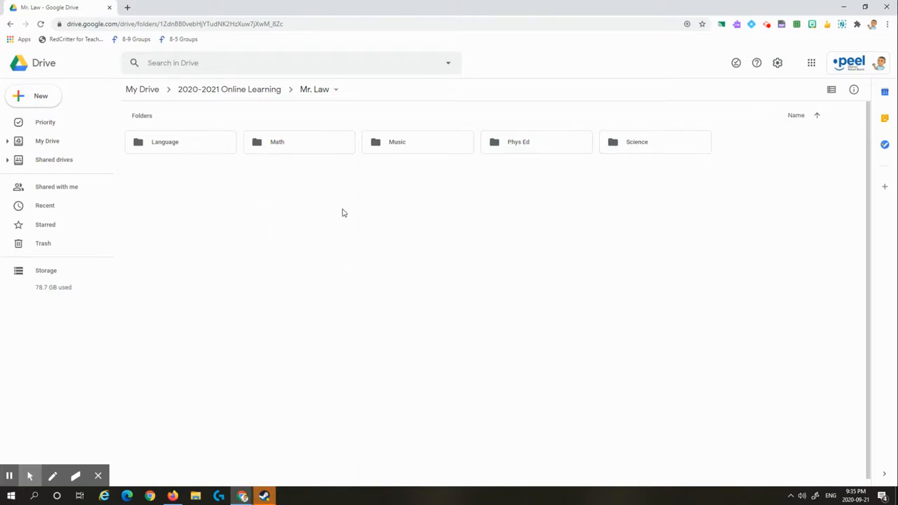
Open the Language folder and create a subfolder in it named All About Me
double_click(190, 150)
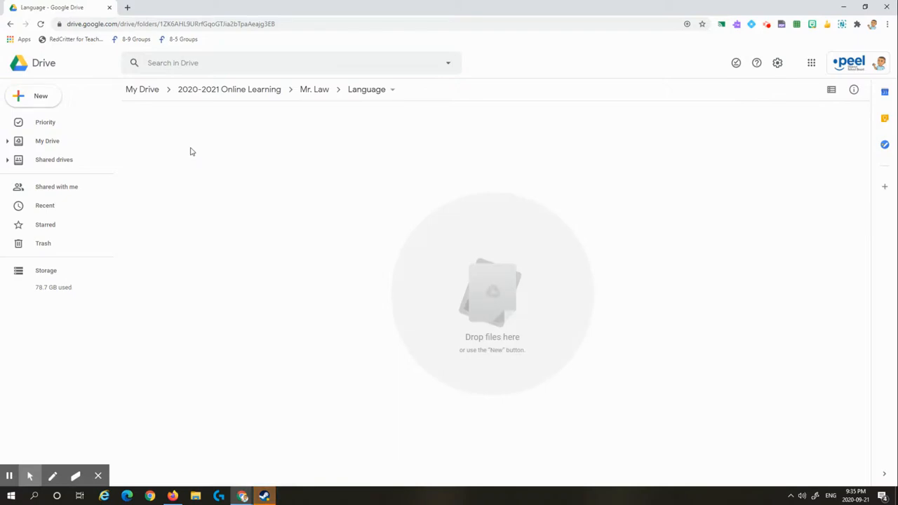
right_click(228, 146)
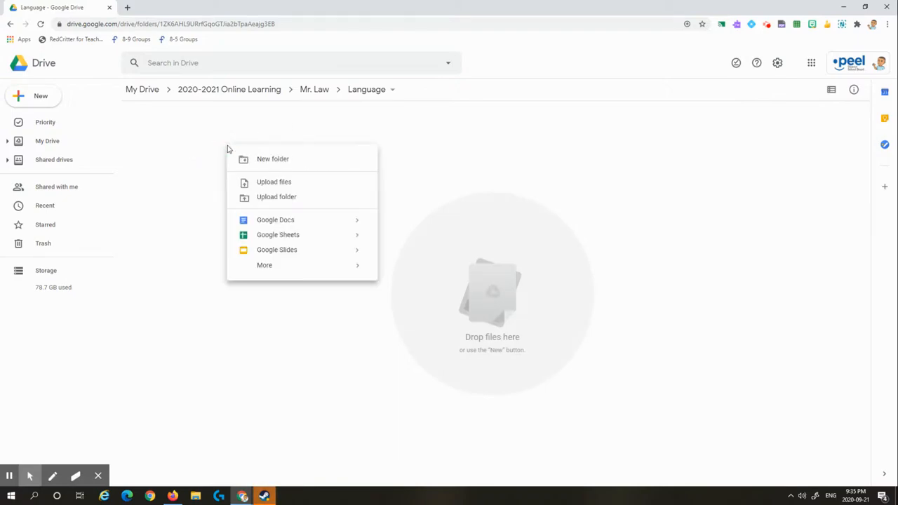
left_click(260, 161)
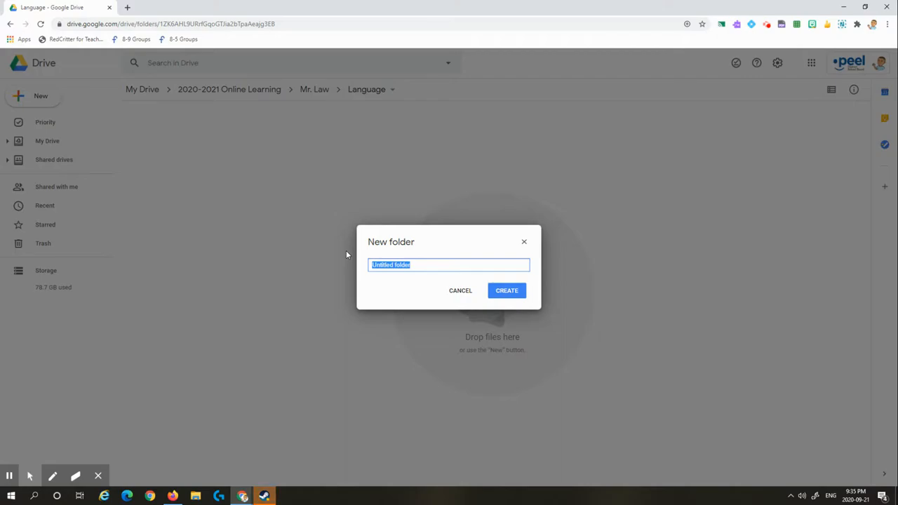
type("All A")
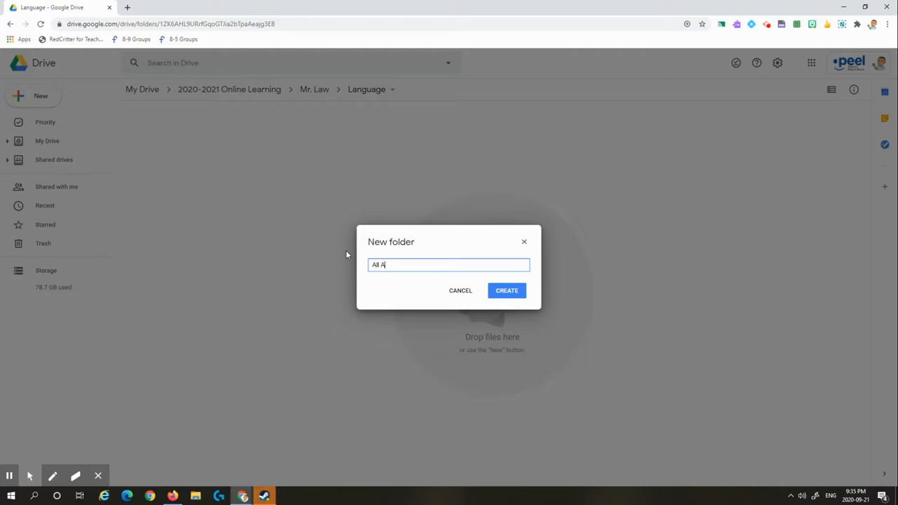
type("bout Me")
left_click(518, 292)
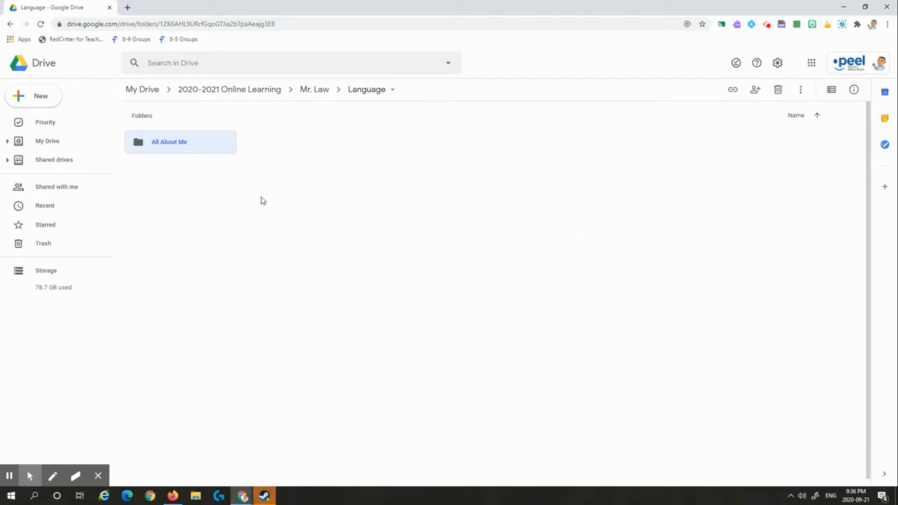
Open the All About Me folder and review the types of items that can be created there
double_click(204, 151)
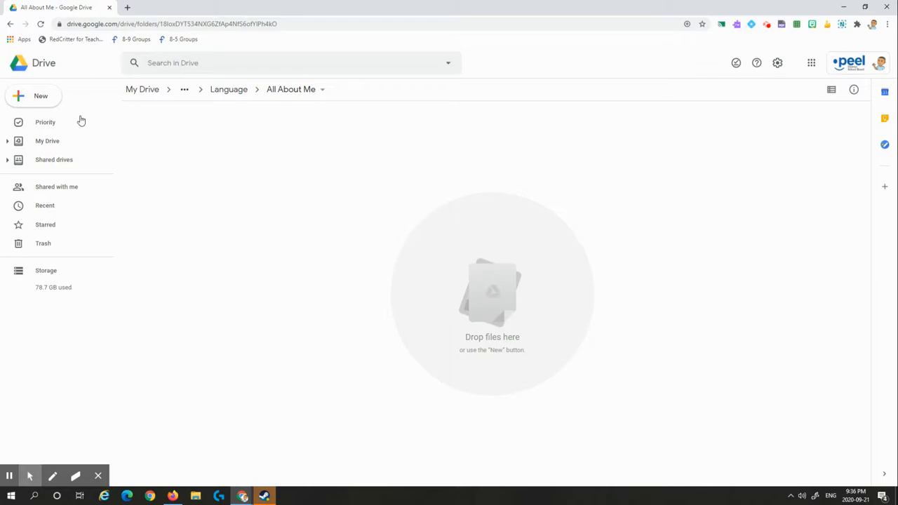
left_click(20, 92)
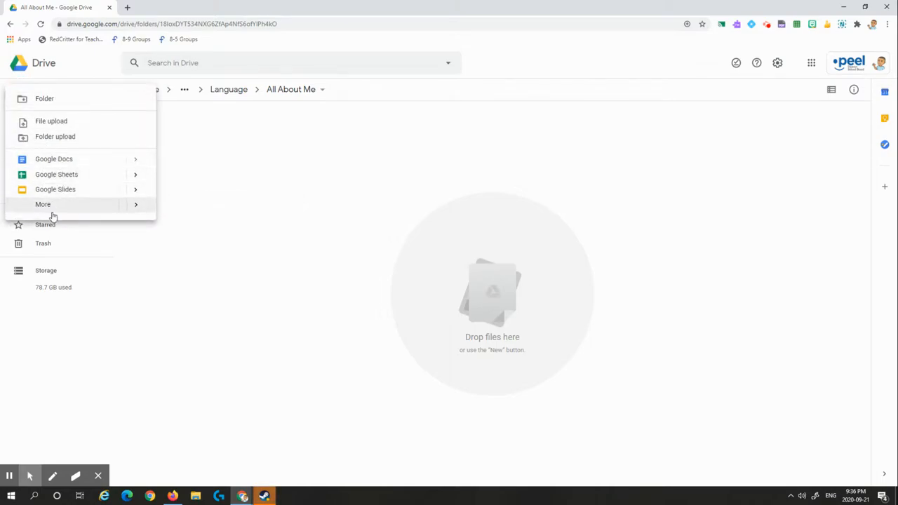
left_click(376, 186)
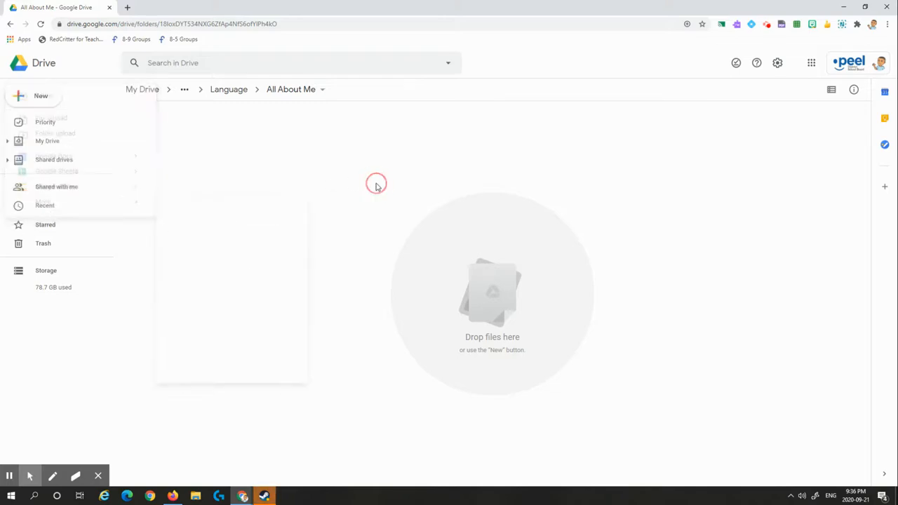
Go back up through the Language folder to the parent folder that holds all subject folders
left_click(220, 95)
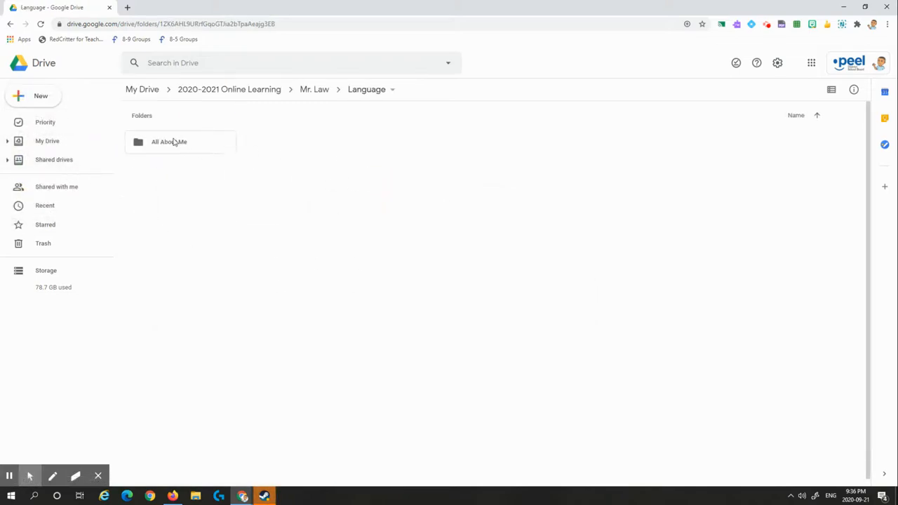
left_click(351, 92)
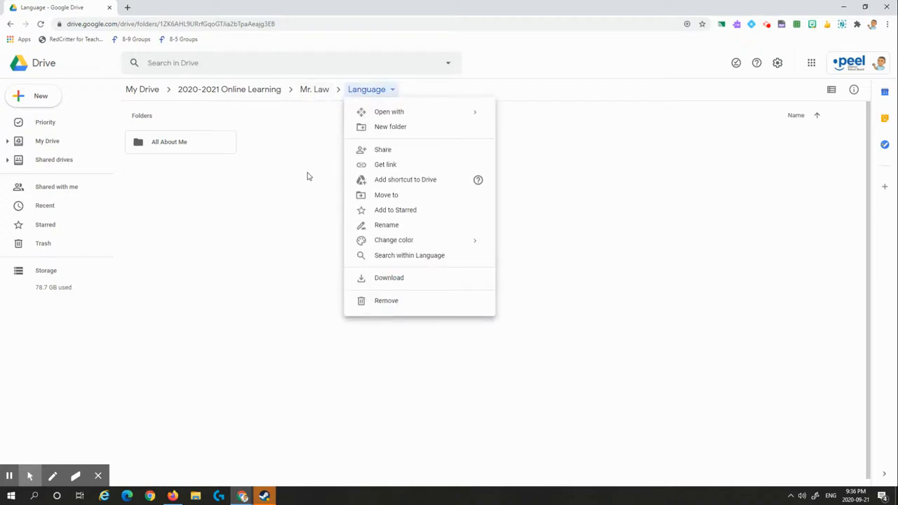
left_click(325, 92)
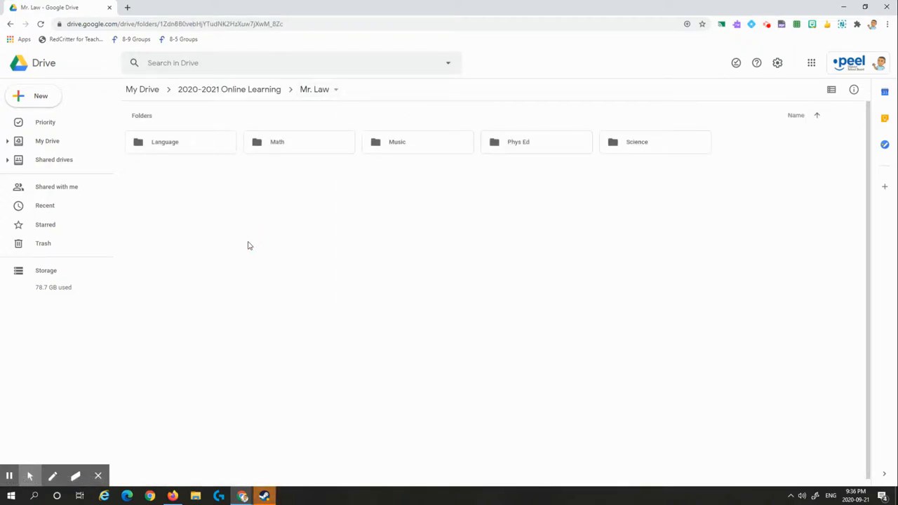
Change the Language folder's color to bright red
right_click(195, 145)
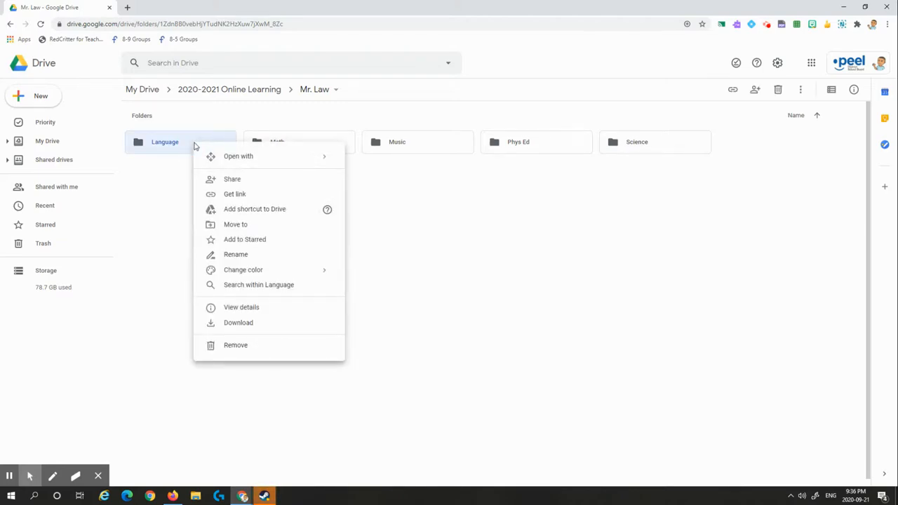
mouse_move(311, 274)
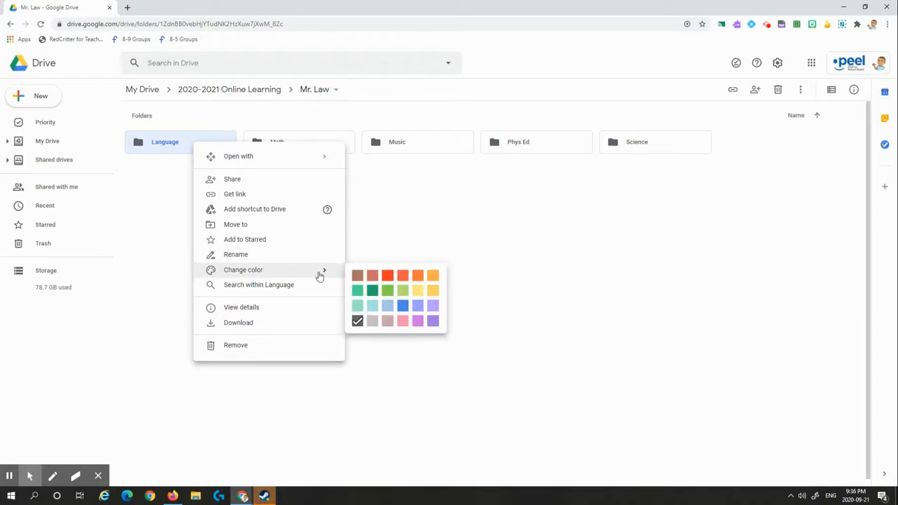
left_click(387, 277)
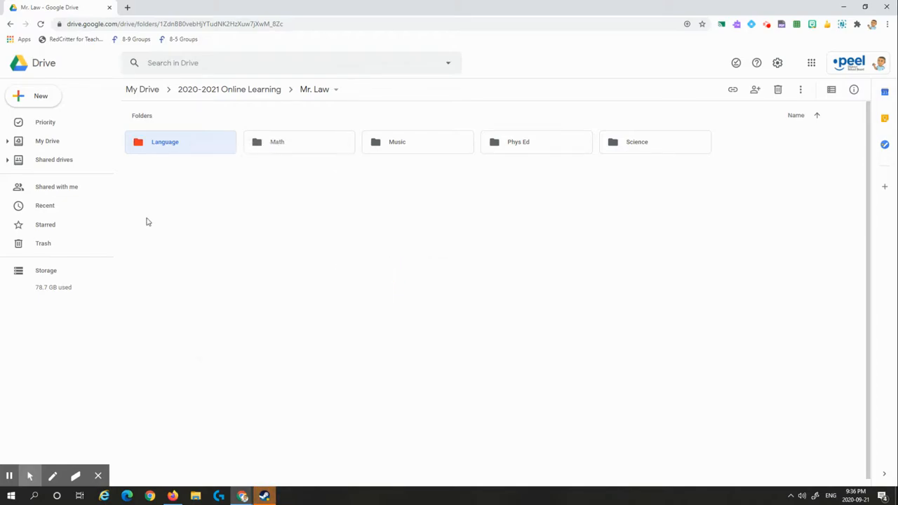
Change the Math folder's color to light green
right_click(295, 150)
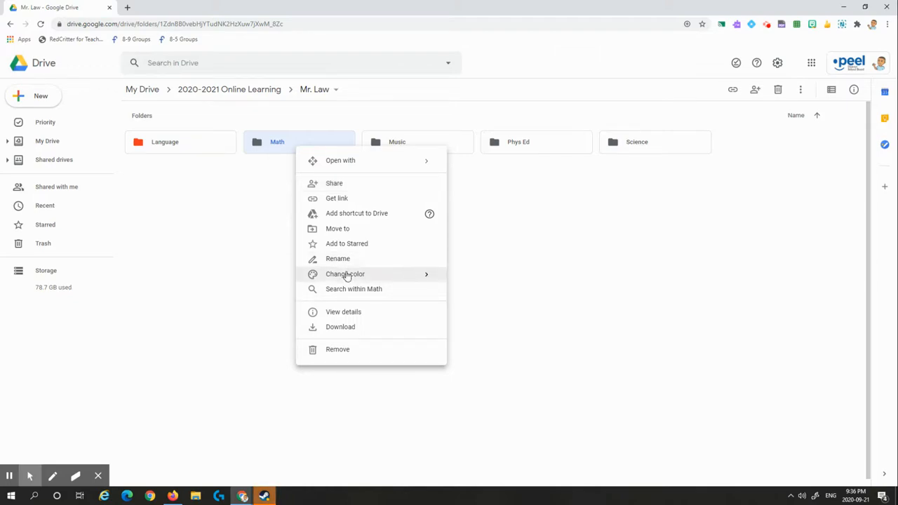
mouse_move(345, 275)
left_click(505, 294)
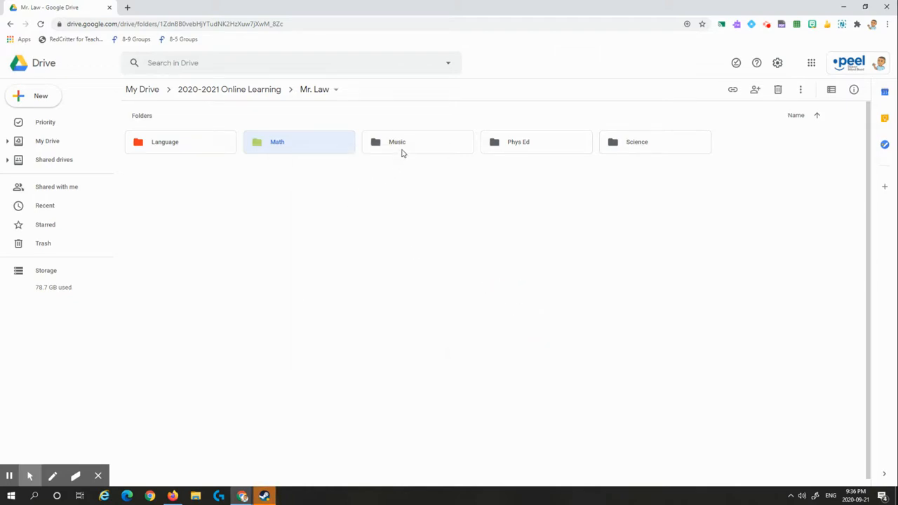
Change the Music folder's color to blue
right_click(415, 145)
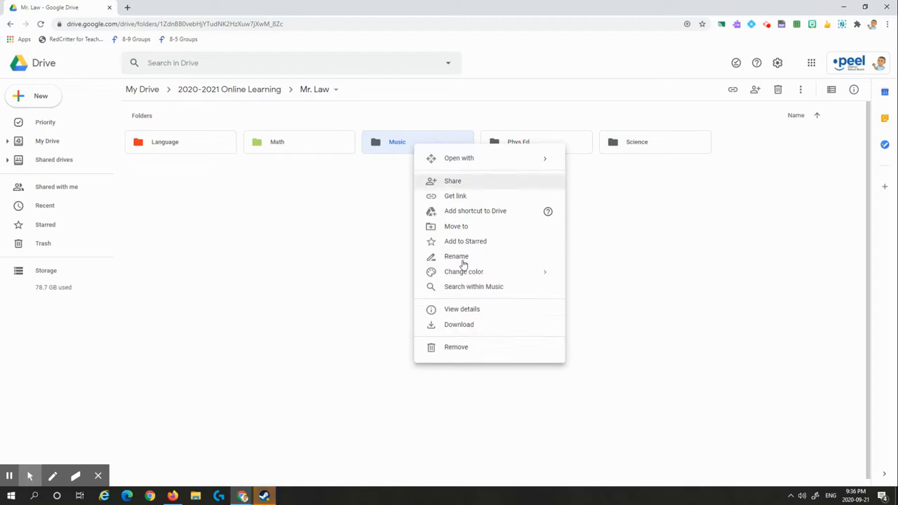
mouse_move(464, 274)
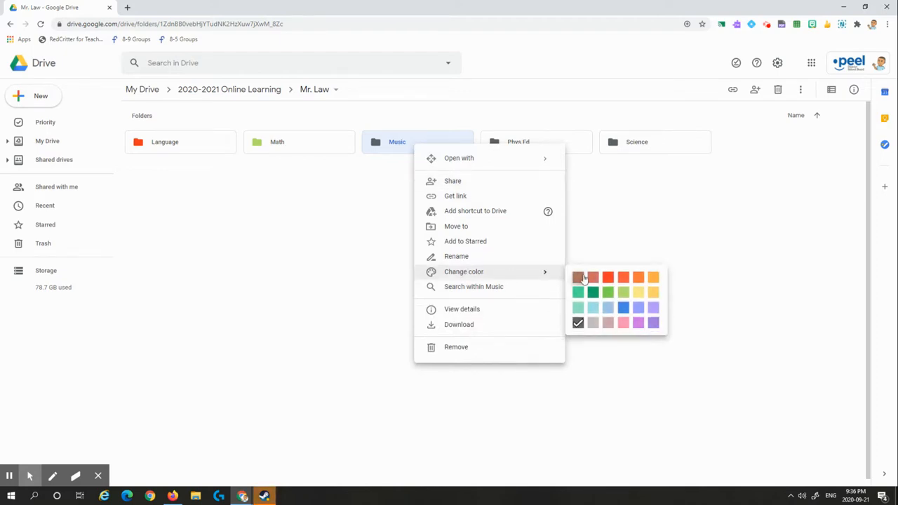
left_click(624, 314)
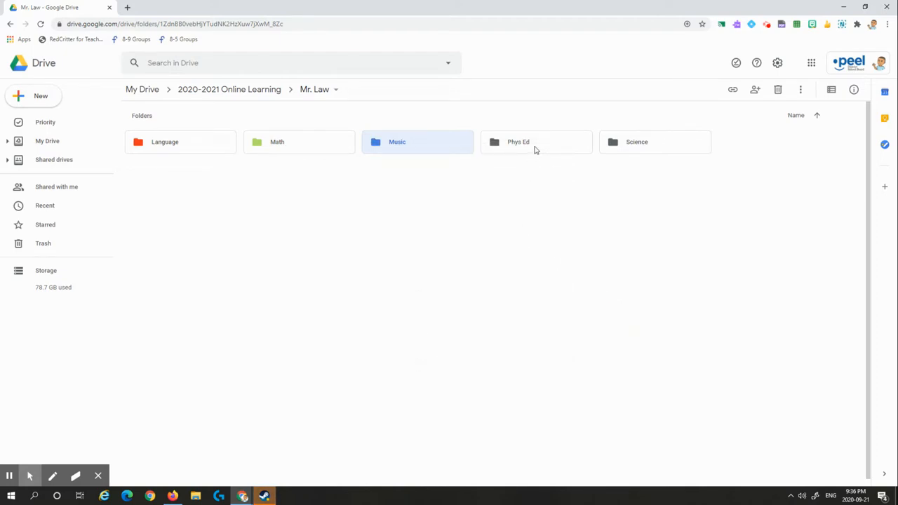
Try to reorder the folders by moving the Science folder to the first position, ahead of Language
left_click(618, 178)
right_click(769, 203)
key("Escape")
left_click_drag(664, 146, 110, 179)
left_click_drag(629, 149, 123, 139)
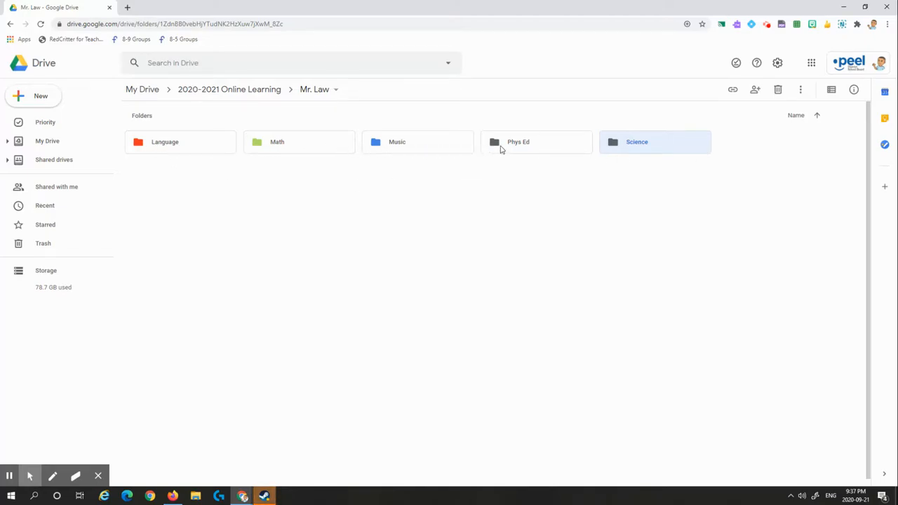
left_click(229, 202)
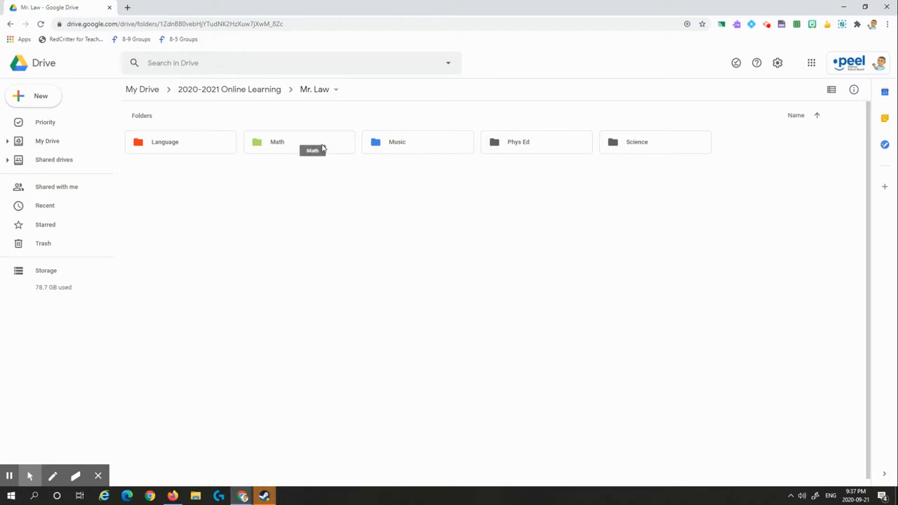
Rename the Math folder to "1. Math" so that it sorts first among the subject folders
left_click(286, 144)
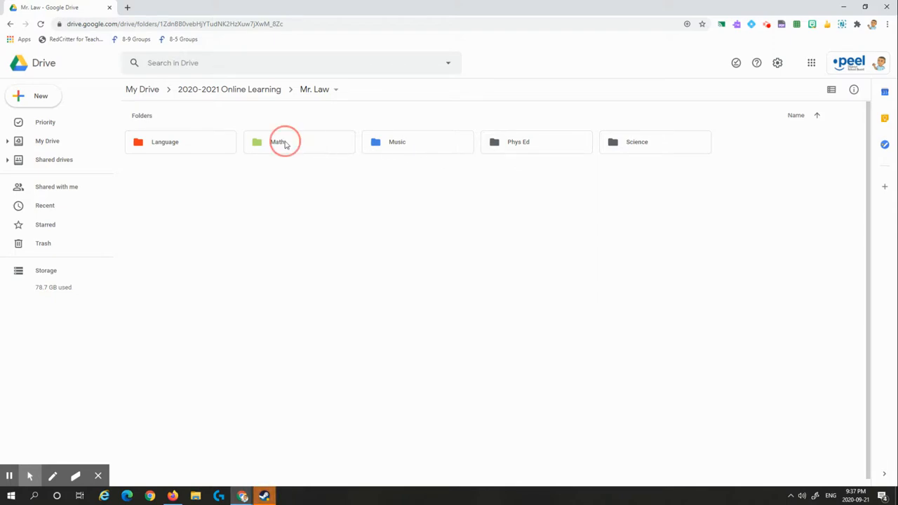
right_click(286, 144)
left_click(361, 254)
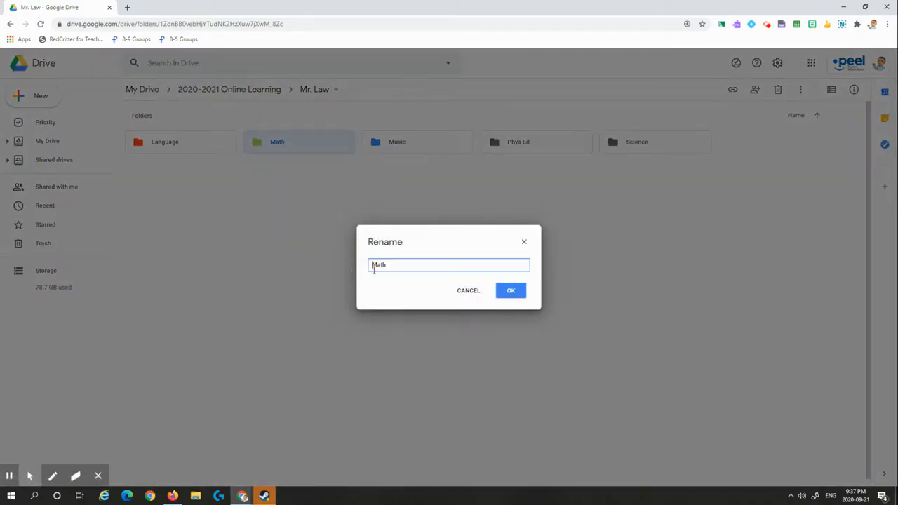
type("1.")
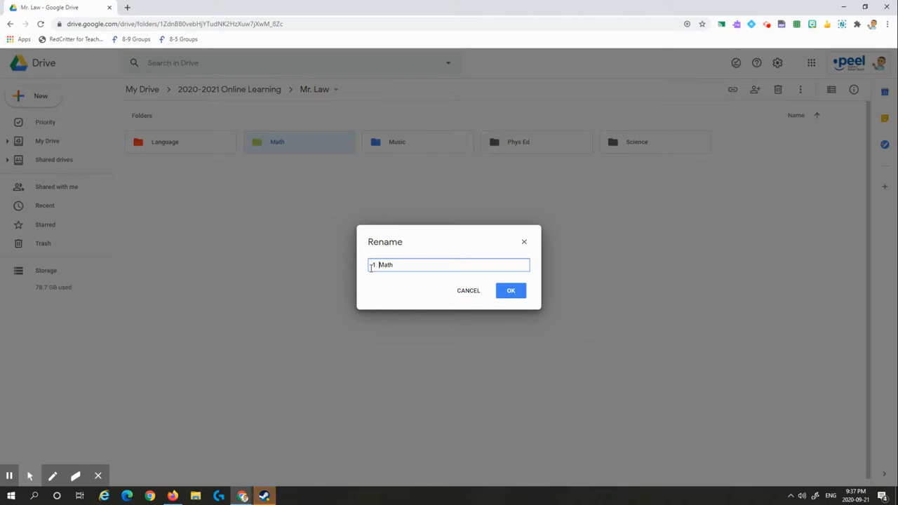
left_click(519, 298)
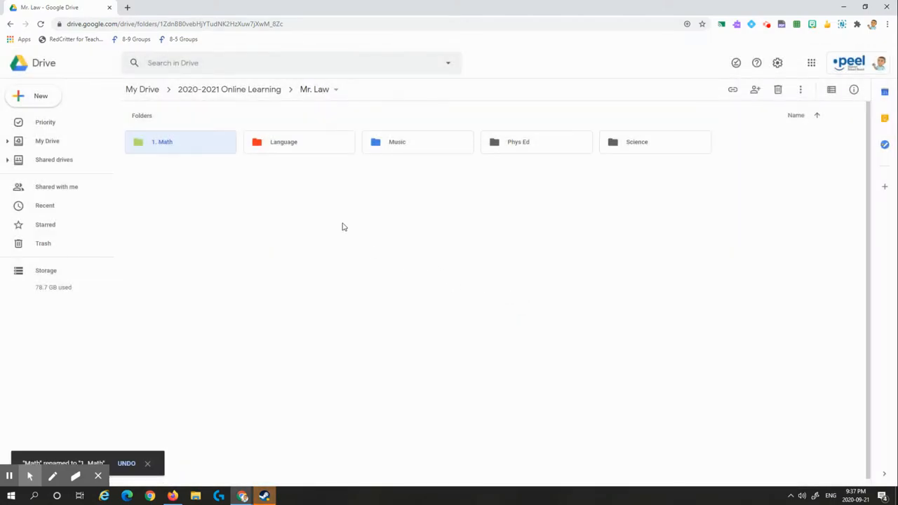
Rename the Science folder to "2. Science" so that it sorts directly after the Math folder
right_click(323, 140)
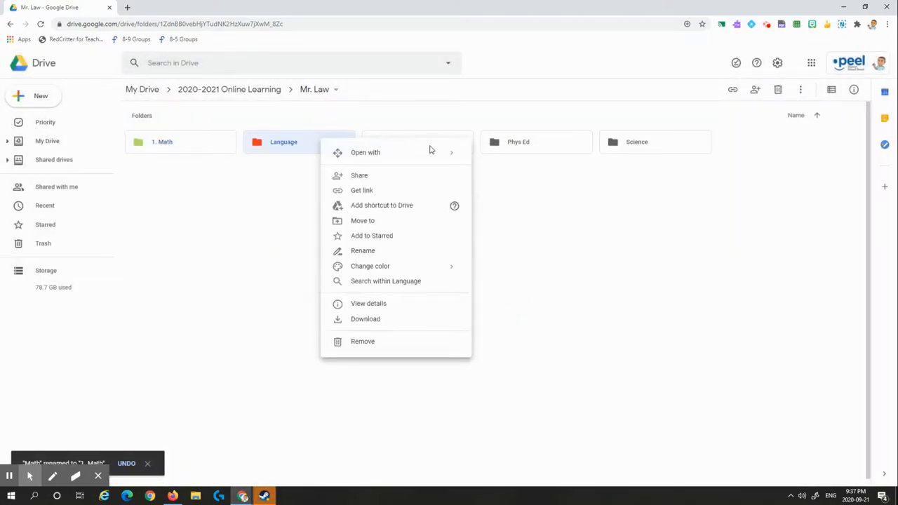
right_click(662, 140)
right_click(661, 137)
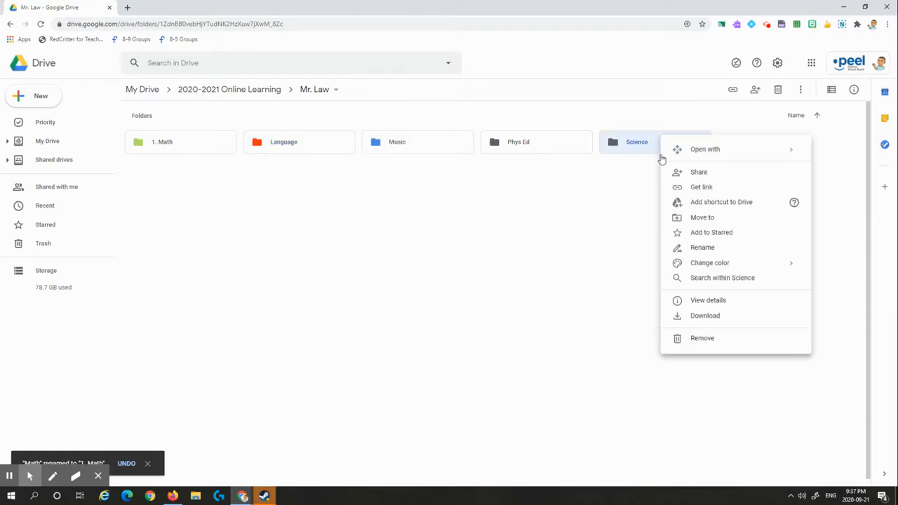
left_click(726, 259)
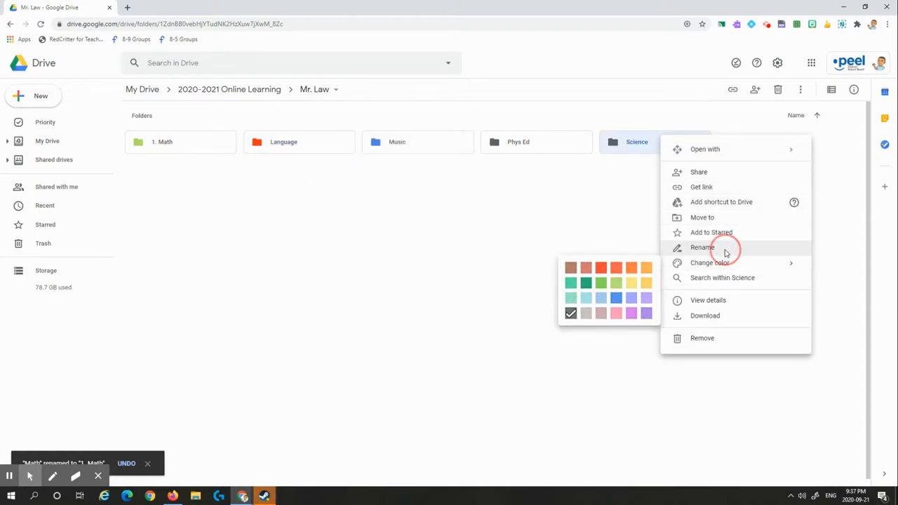
left_click(726, 250)
left_click(373, 265)
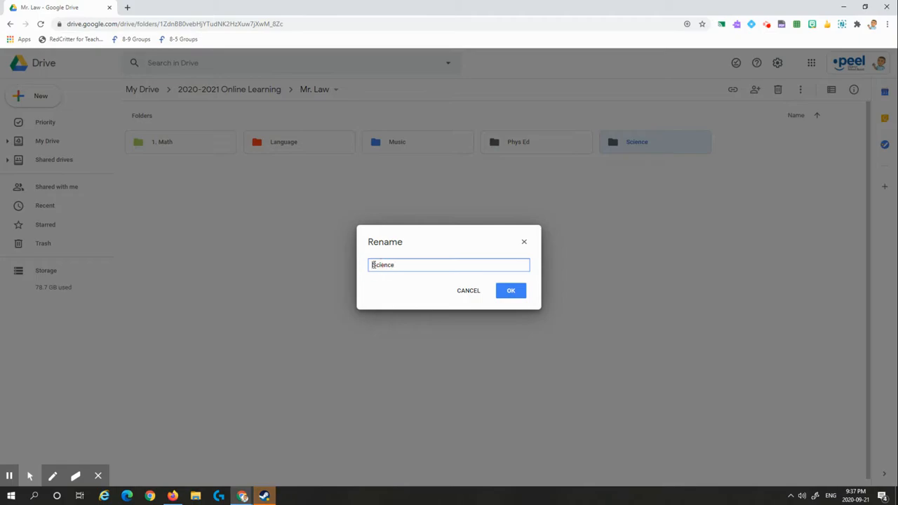
type("2.")
left_click(523, 296)
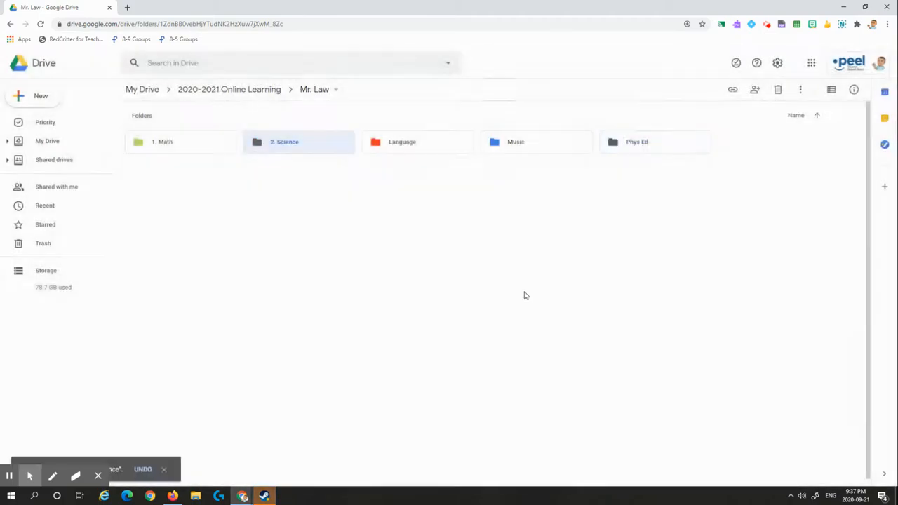
Rename the Language folder to "3. Language" so that it sorts third, and clear the selection
right_click(403, 147)
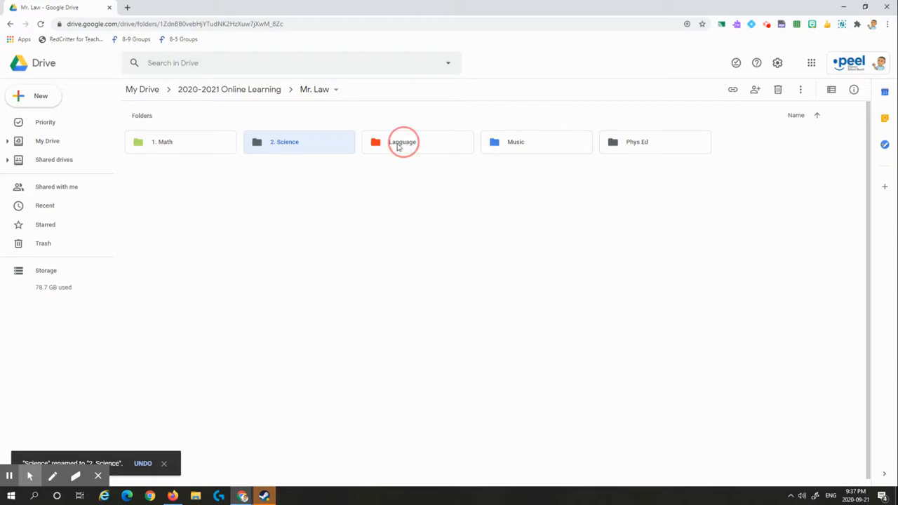
left_click(449, 254)
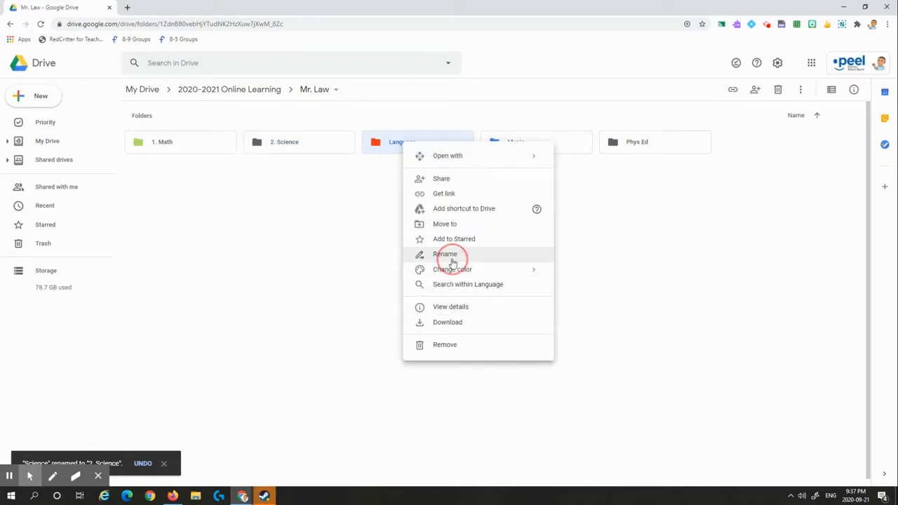
left_click(373, 265)
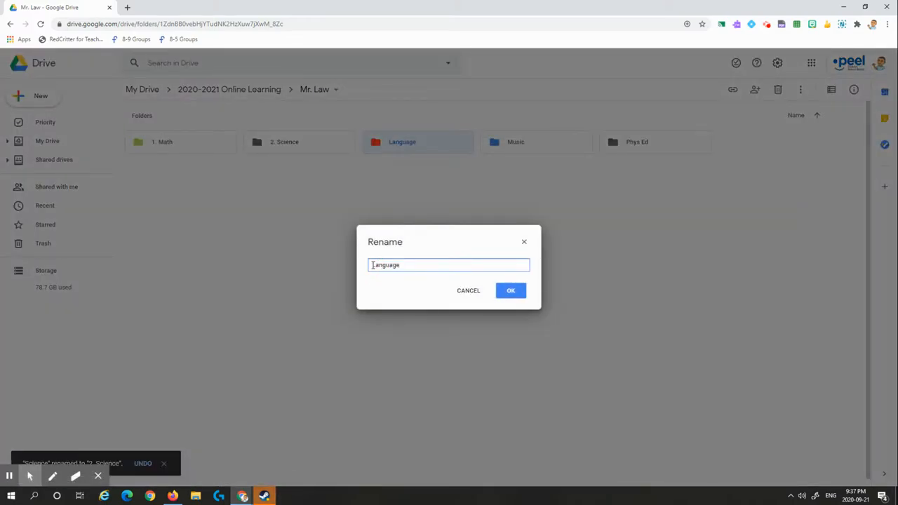
type("3.")
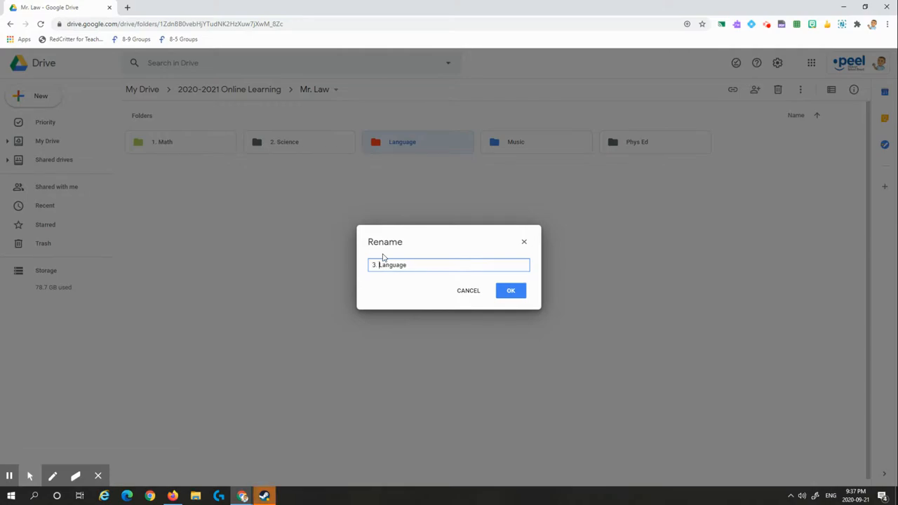
left_click(513, 291)
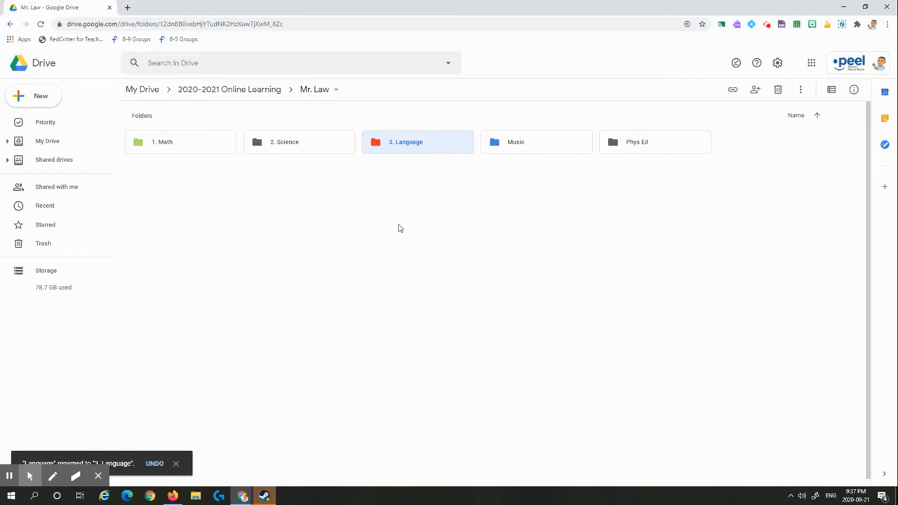
left_click(217, 184)
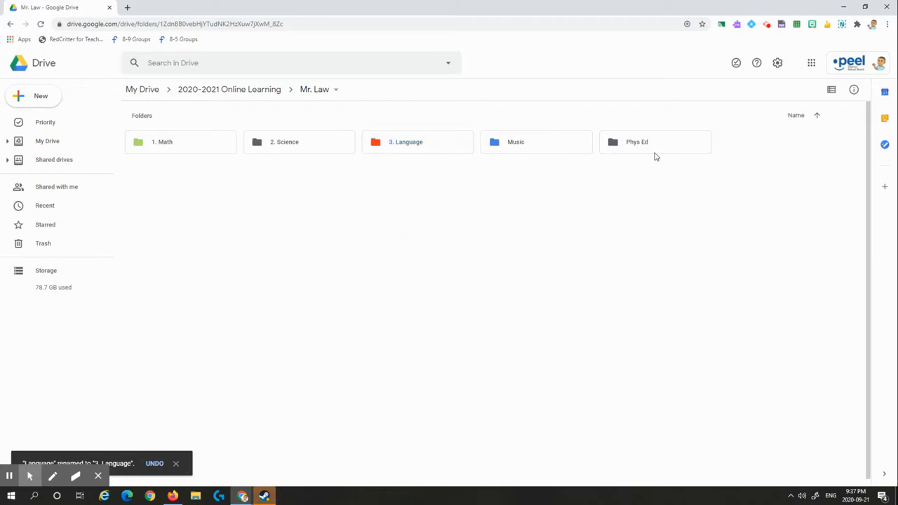